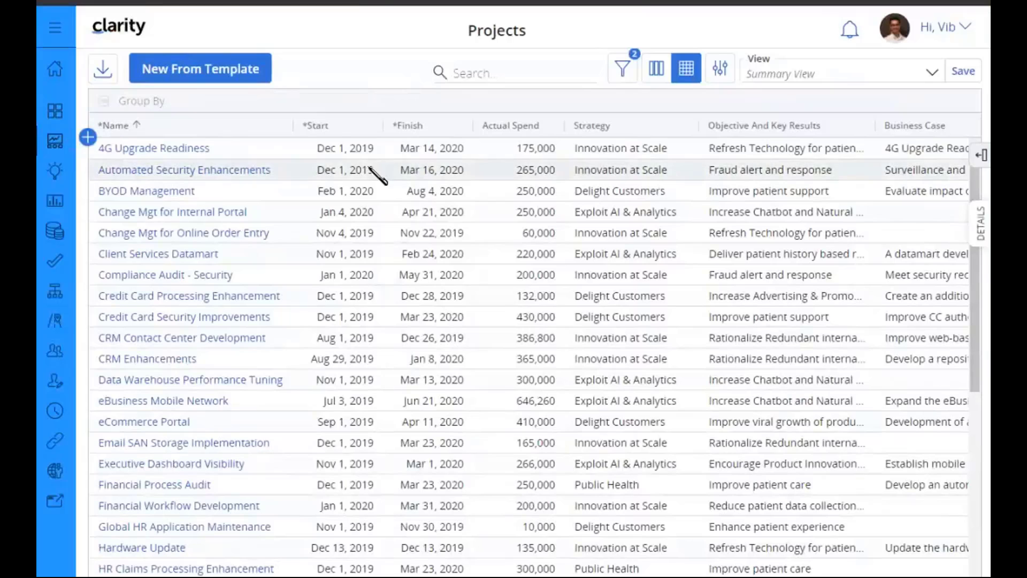
Add the Starred column to the Projects grid and place it before the Name column.
{"action": "scroll", "coordinate": [528, 348], "scroll_direction": "right", "scroll_amount": 3}
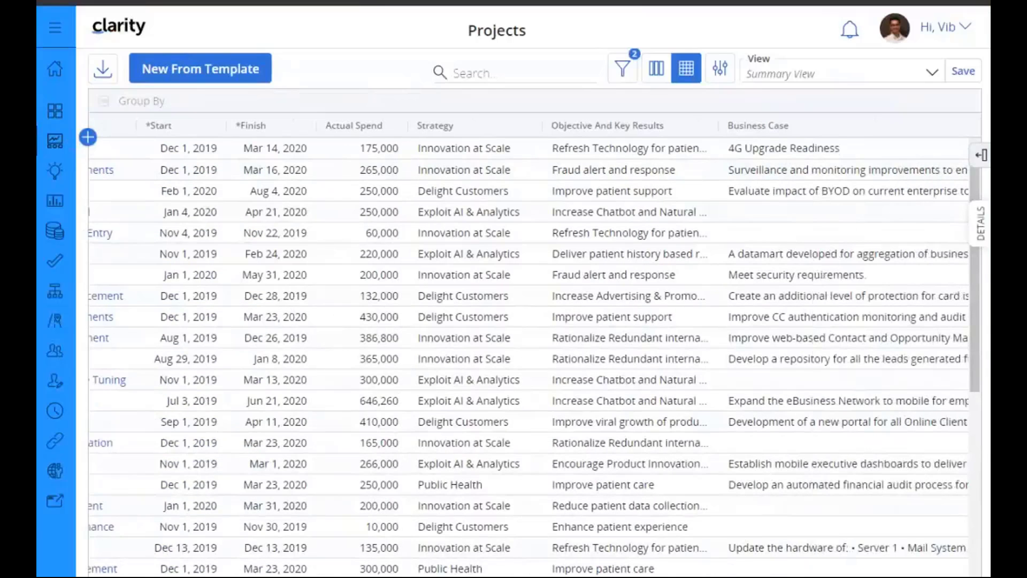
{"action": "scroll", "coordinate": [528, 348], "scroll_direction": "left", "scroll_amount": 3}
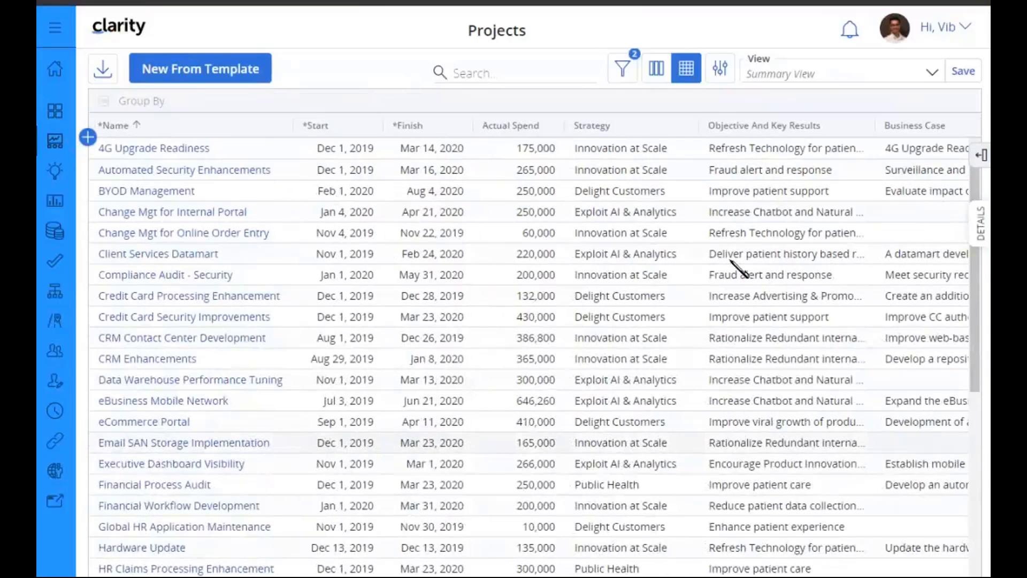
{"action": "left_click", "coordinate": [979, 160]}
{"action": "left_click", "coordinate": [836, 144]}
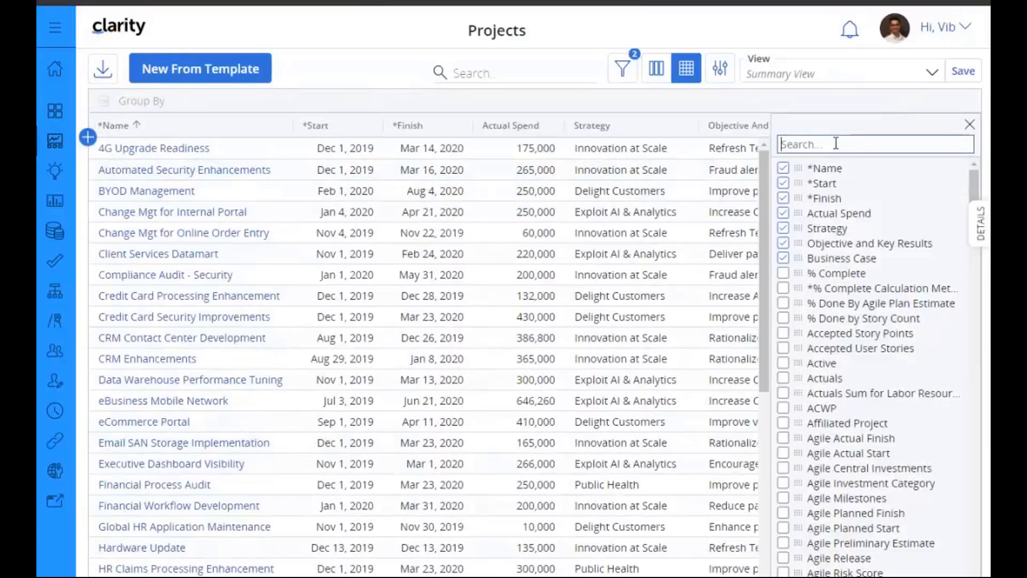
{"action": "type", "text": "star"}
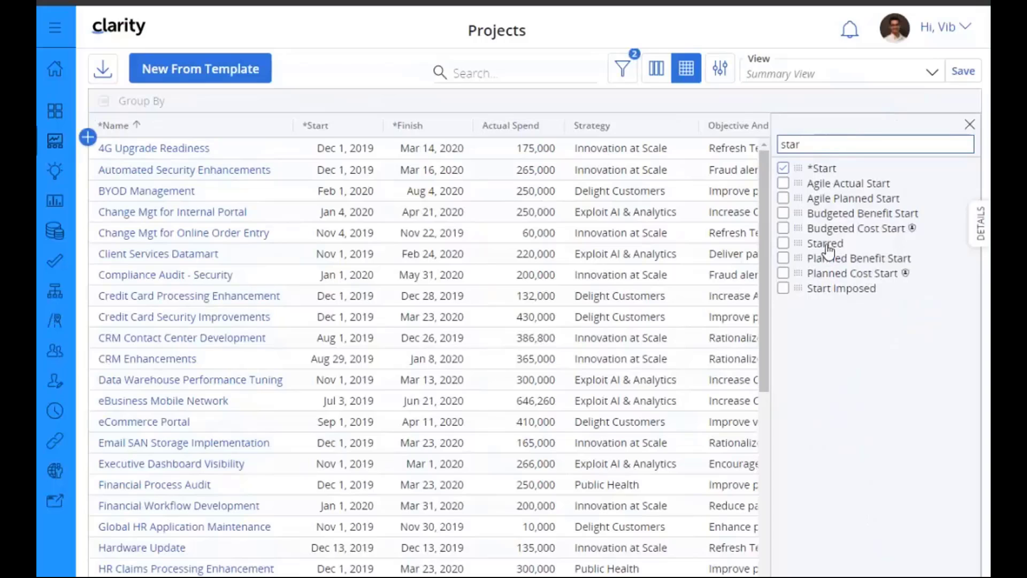
{"action": "left_click", "coordinate": [784, 244]}
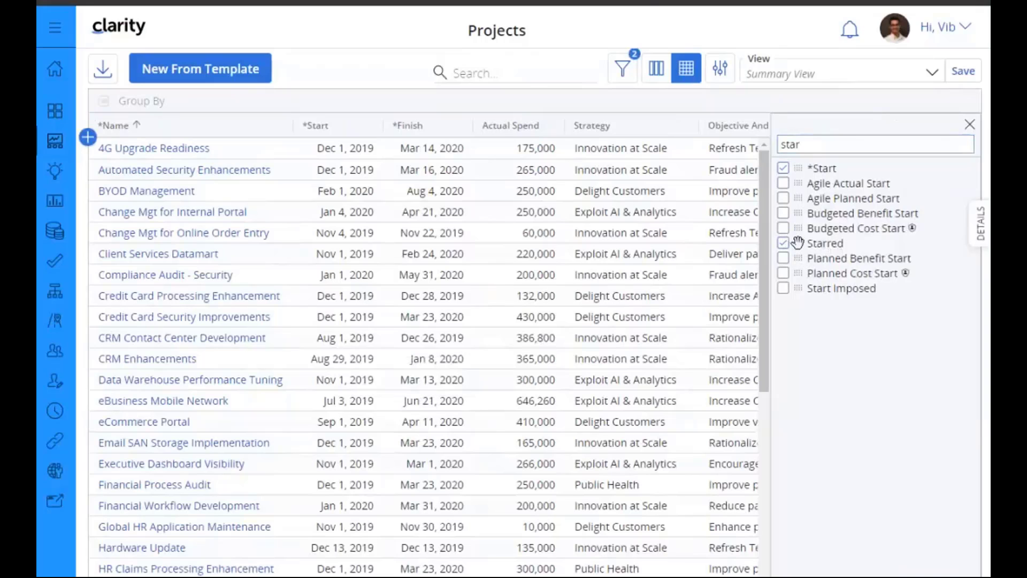
{"action": "left_click_drag", "start_coordinate": [407, 172], "coordinate": [104, 129]}
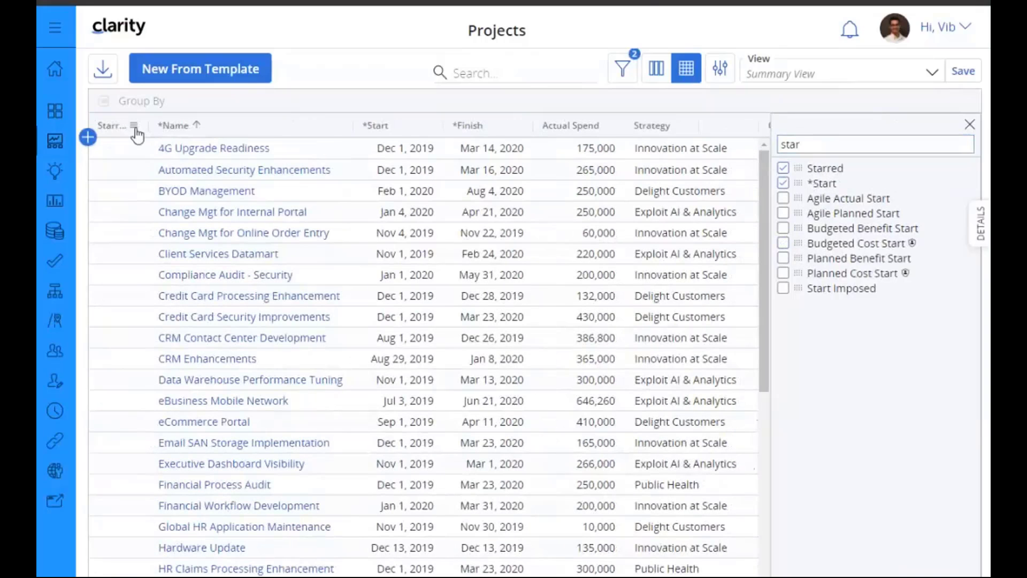
{"action": "left_click", "coordinate": [971, 125]}
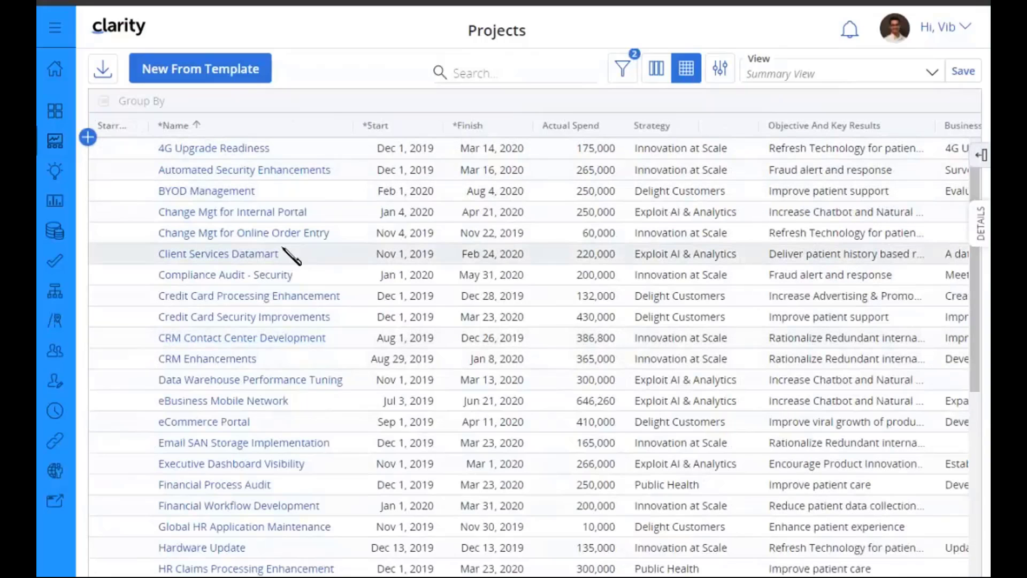
Star the first five projects in the grid, from 4G Upgrade Readiness through Change Mgt for Online Order Entry.
{"action": "mouse_move", "coordinate": [119, 152]}
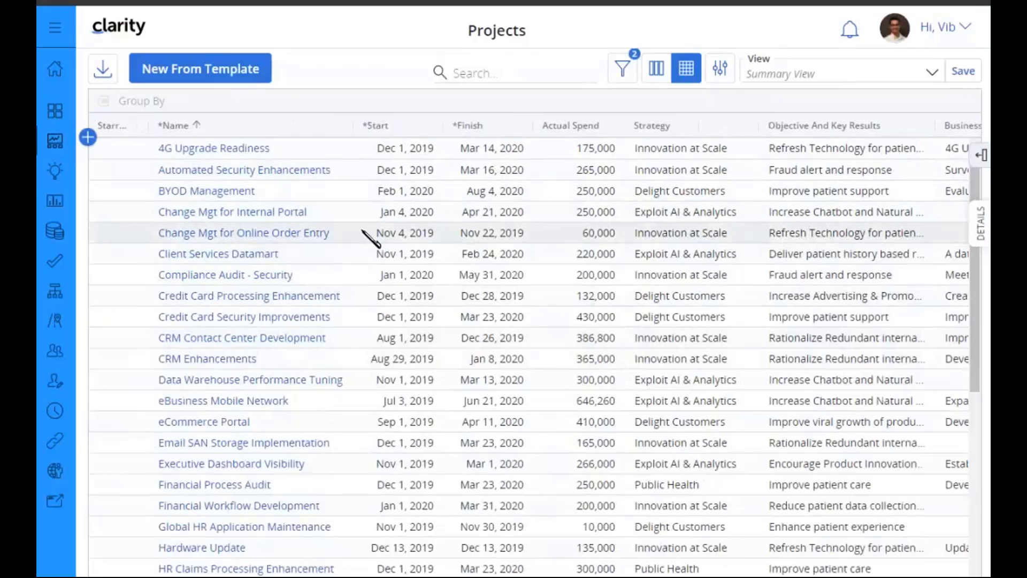
{"action": "left_click", "coordinate": [119, 151]}
{"action": "left_click", "coordinate": [118, 171]}
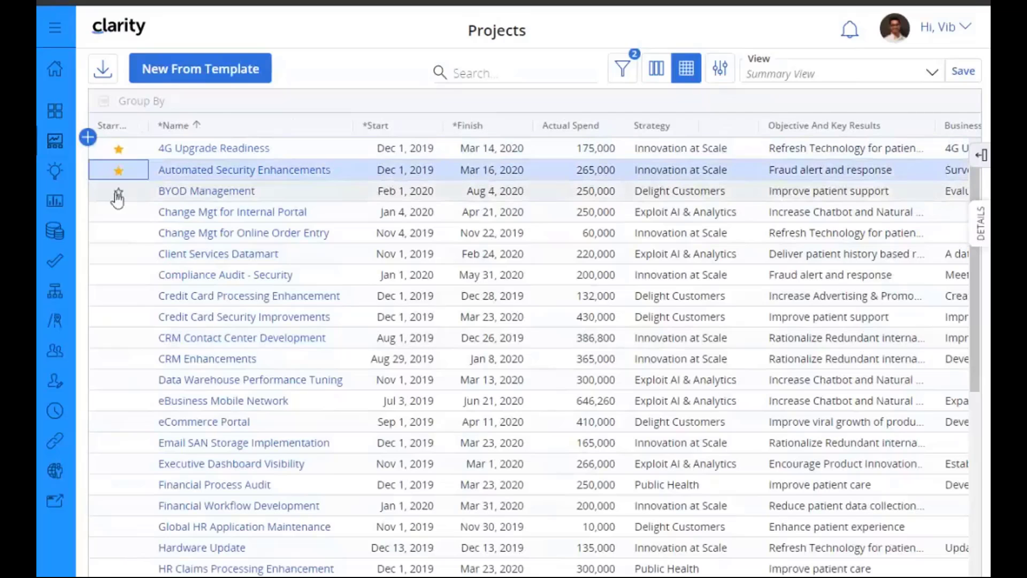
{"action": "left_click", "coordinate": [118, 191]}
{"action": "left_click", "coordinate": [119, 213]}
{"action": "left_click", "coordinate": [119, 234]}
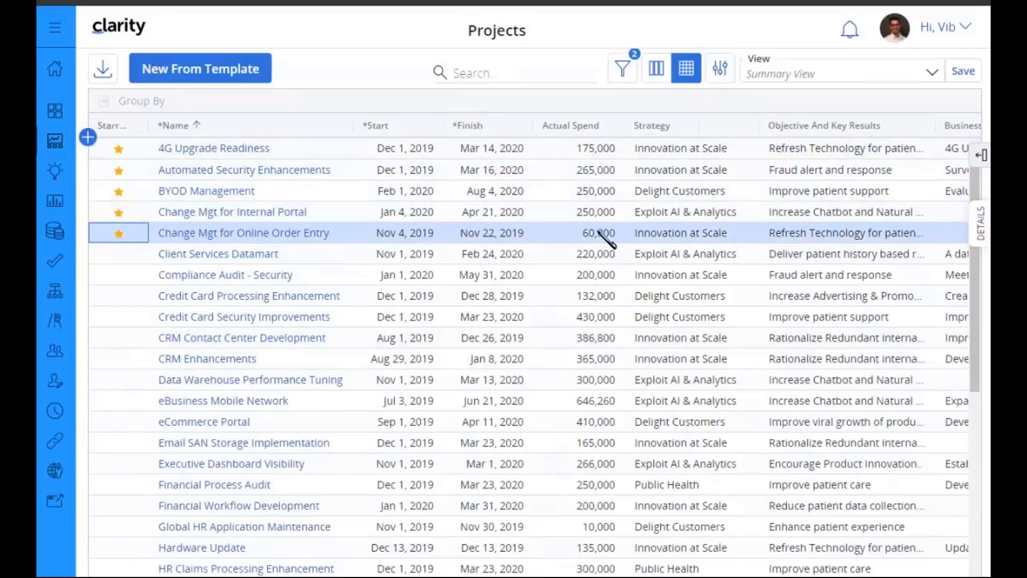
Save the current Projects layout as a new view named "Starred Projects".
{"action": "left_click", "coordinate": [933, 74]}
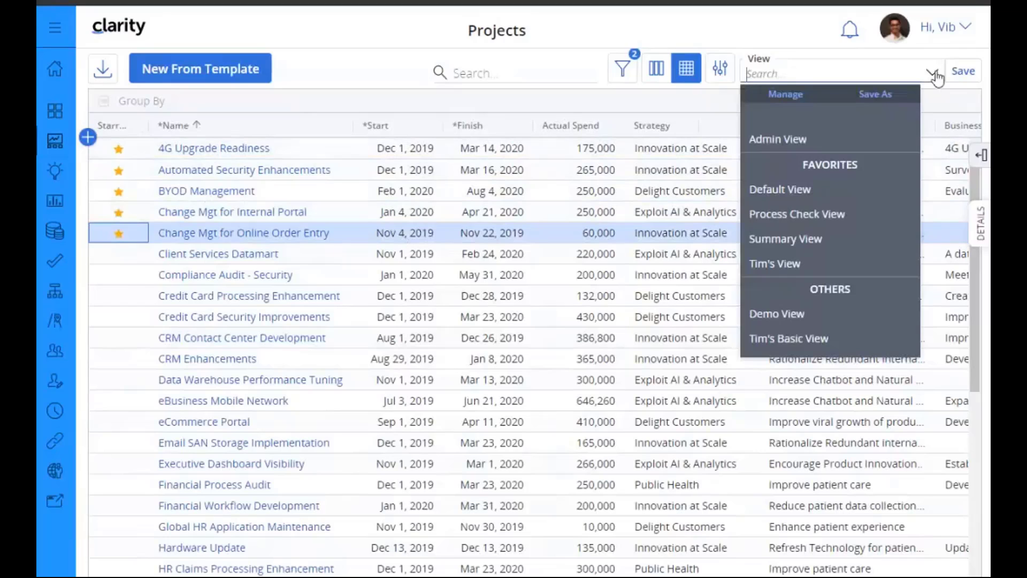
{"action": "left_click", "coordinate": [875, 95]}
{"action": "left_click", "coordinate": [695, 171]}
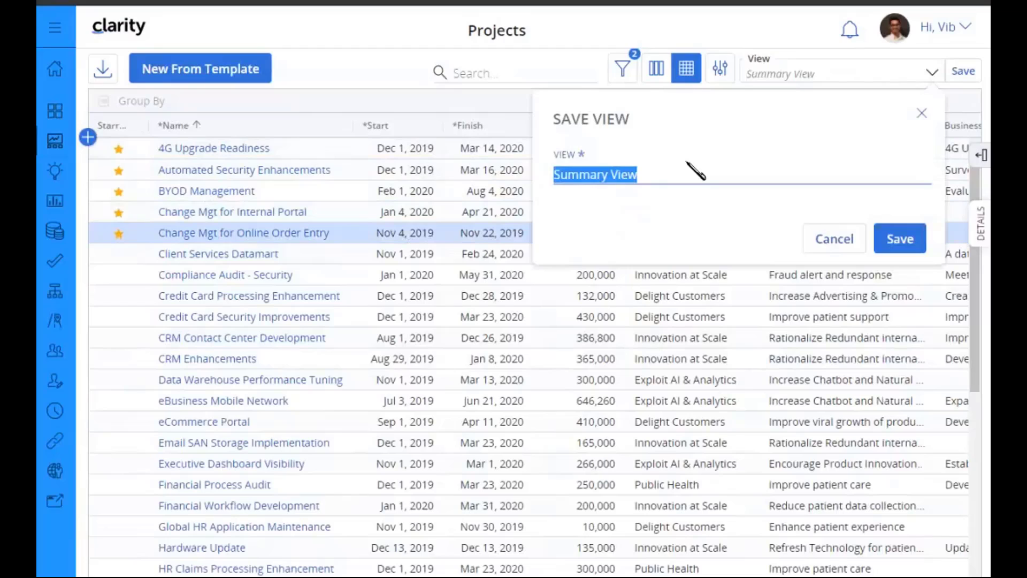
{"action": "type", "text": "Star"}
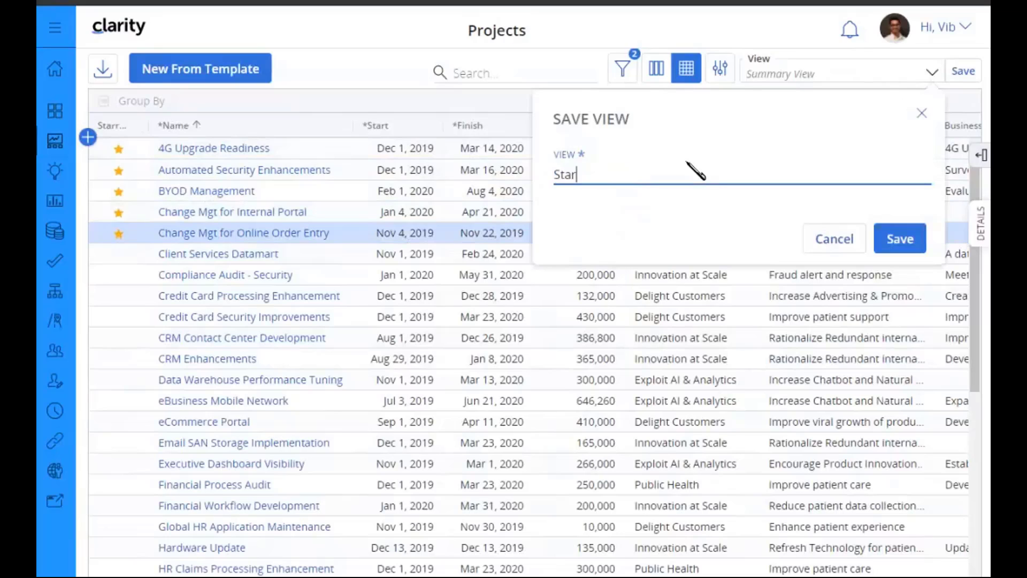
{"action": "type", "text": "red Inve"}
{"action": "key", "text": "BackSpace"}
{"action": "key", "text": "BackSpace"}
{"action": "key", "text": "BackSpace"}
{"action": "key", "text": "BackSpace"}
{"action": "type", "text": "Projects"}
{"action": "left_click", "coordinate": [902, 242]}
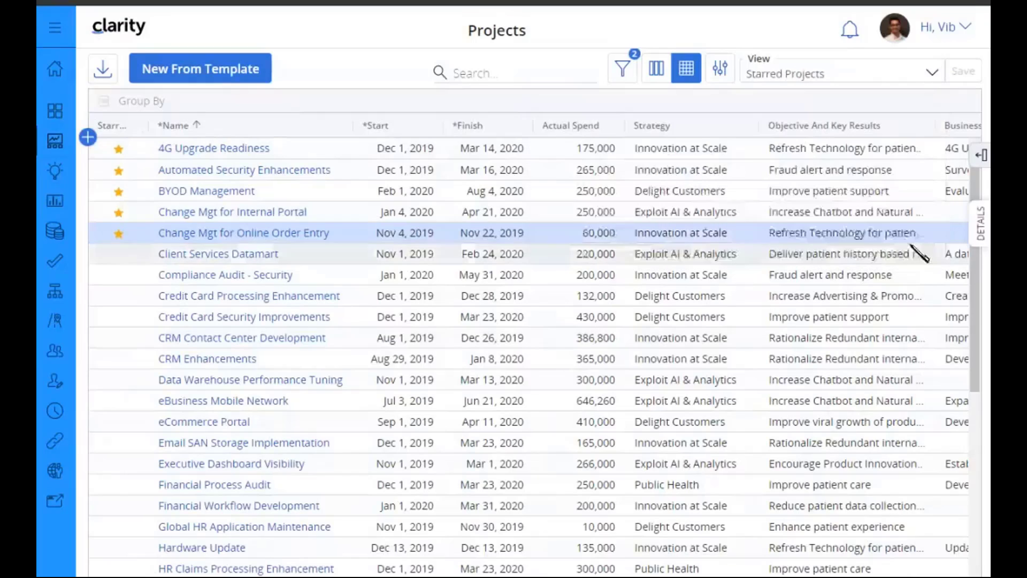
Open the Ideas grid and add the Starred column before the Subject column.
{"action": "left_click", "coordinate": [57, 171]}
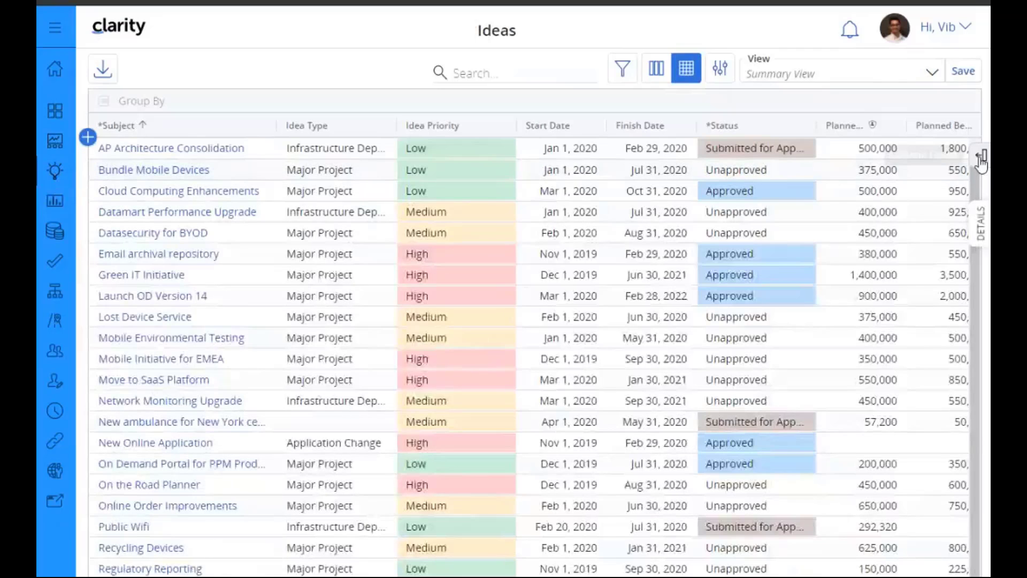
{"action": "left_click", "coordinate": [981, 158]}
{"action": "left_click", "coordinate": [816, 145]}
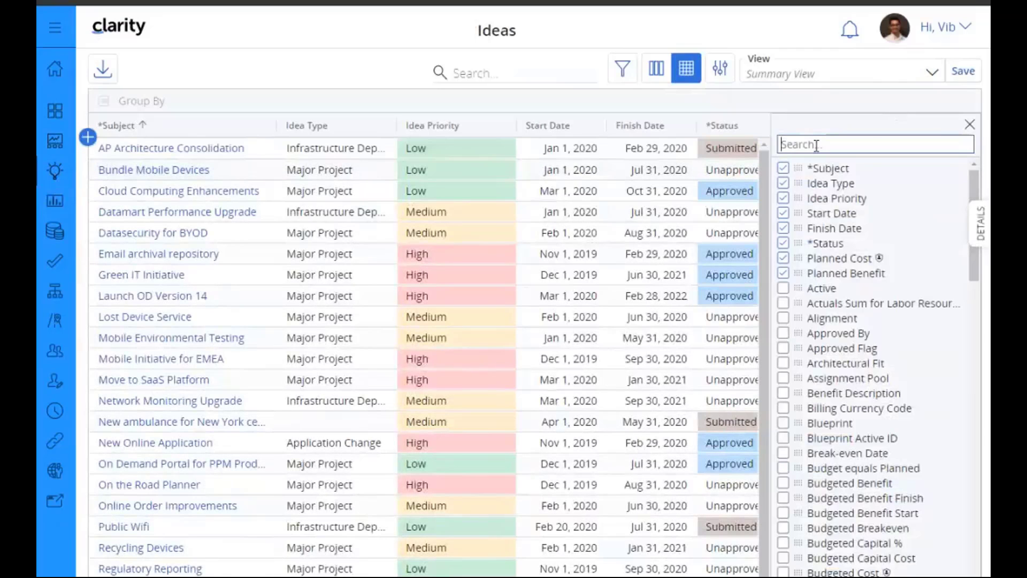
{"action": "type", "text": "star"}
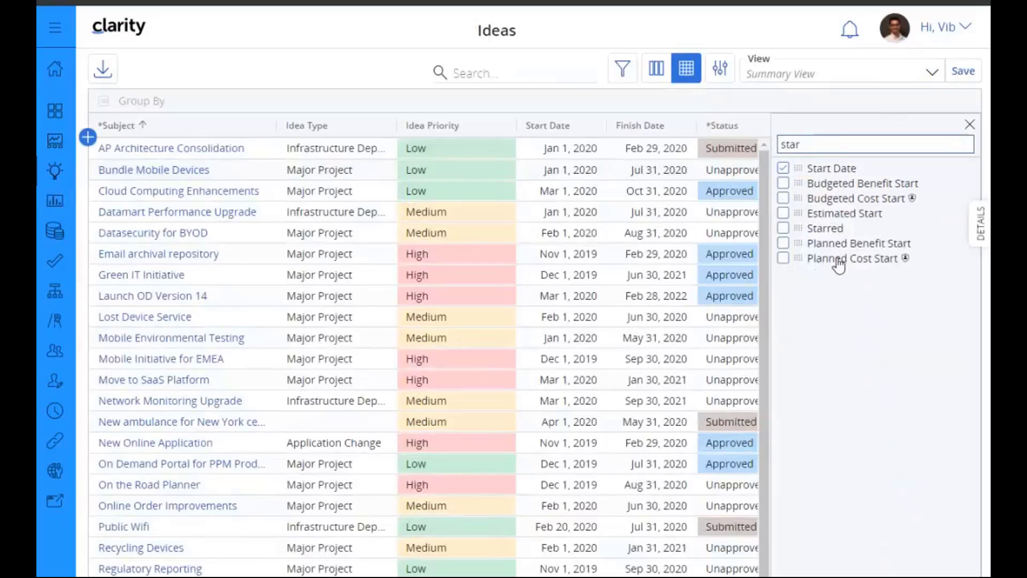
{"action": "left_click", "coordinate": [783, 228]}
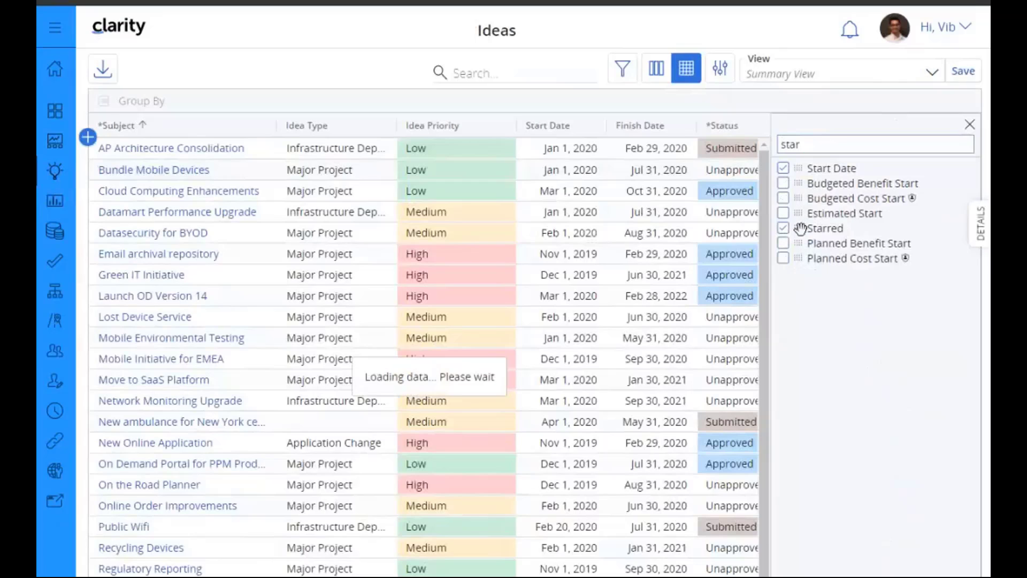
{"action": "left_click_drag", "start_coordinate": [112, 125], "coordinate": [150, 127]}
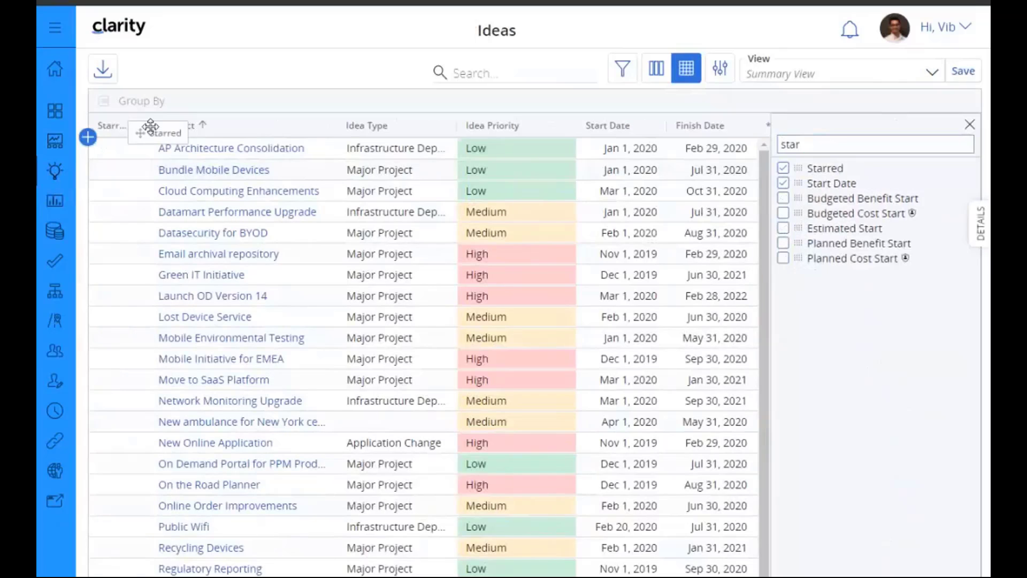
Star the AP Architecture Consolidation, Bundle Mobile Devices and Cloud Computing Enhancements ideas, and save the changes to Summary View.
{"action": "left_click", "coordinate": [119, 149]}
{"action": "left_click", "coordinate": [118, 170]}
{"action": "left_click", "coordinate": [118, 191]}
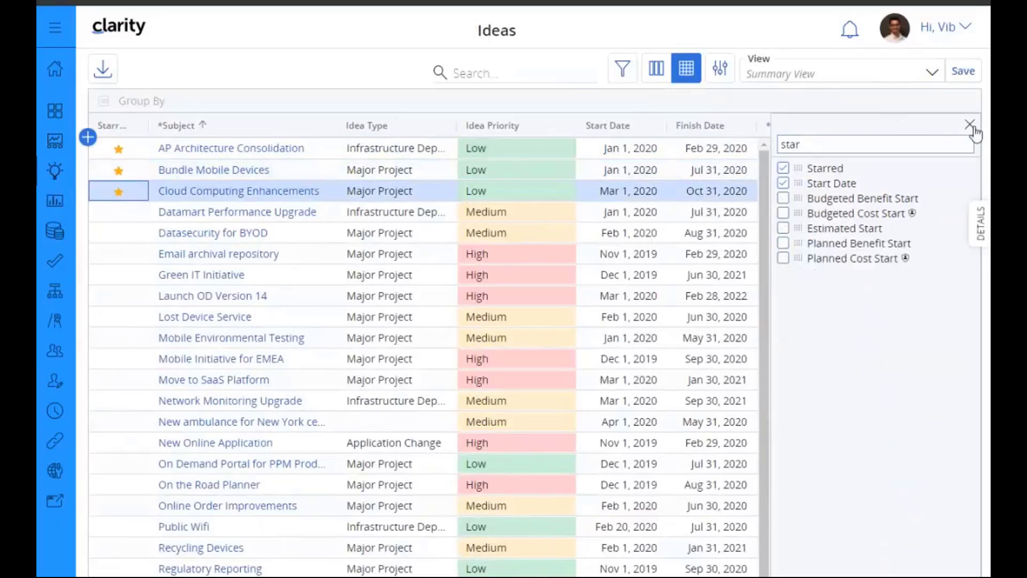
{"action": "left_click", "coordinate": [969, 125]}
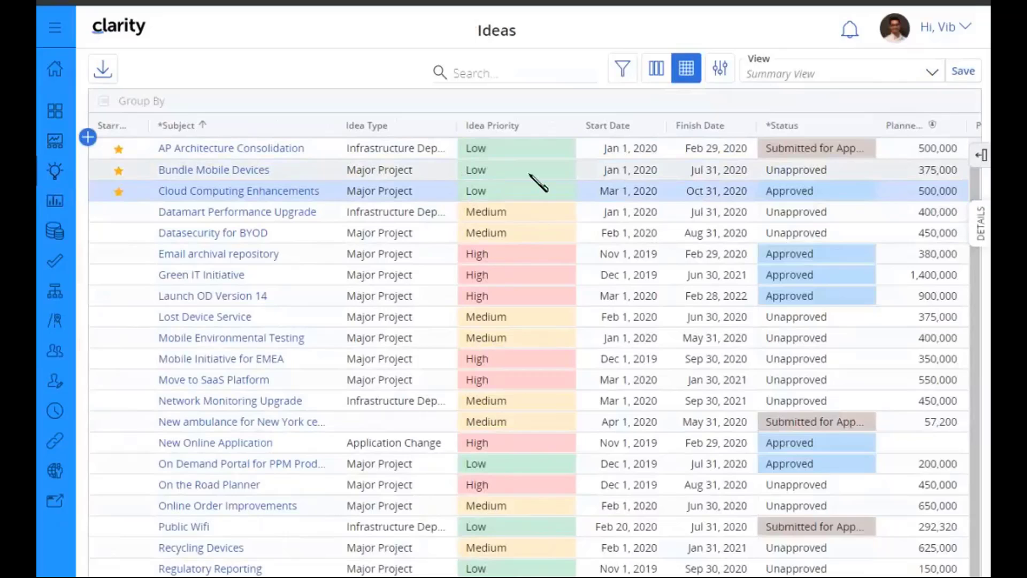
{"action": "left_click", "coordinate": [967, 73]}
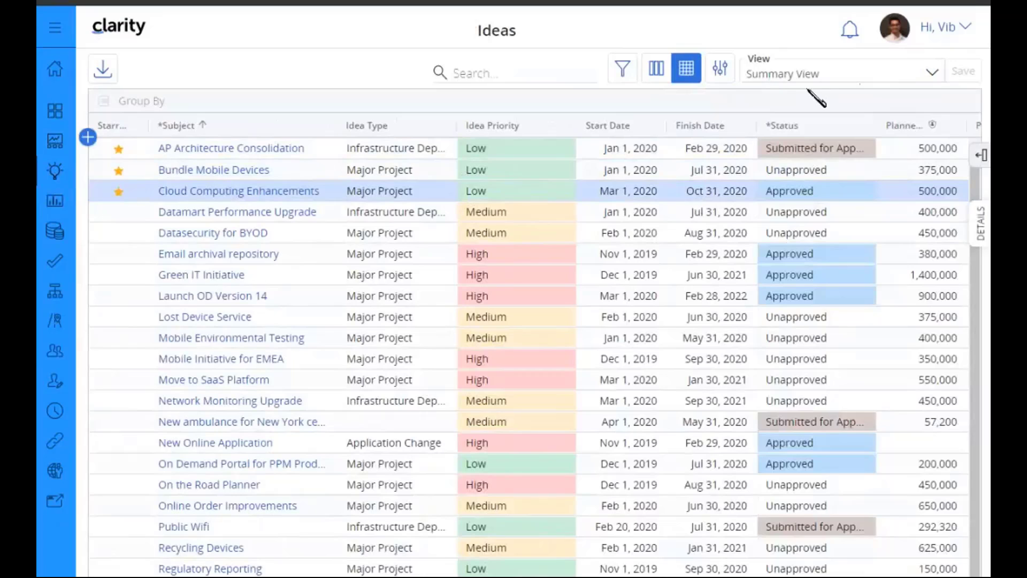
Open the Medical Centers grid and search its available columns for "star".
{"action": "left_click", "coordinate": [55, 202]}
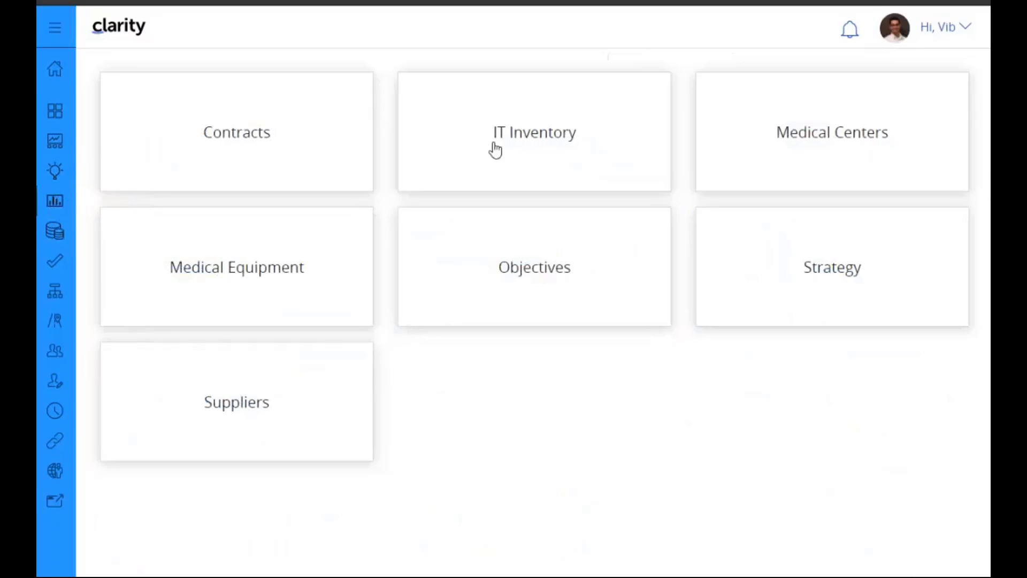
{"action": "left_click", "coordinate": [795, 140]}
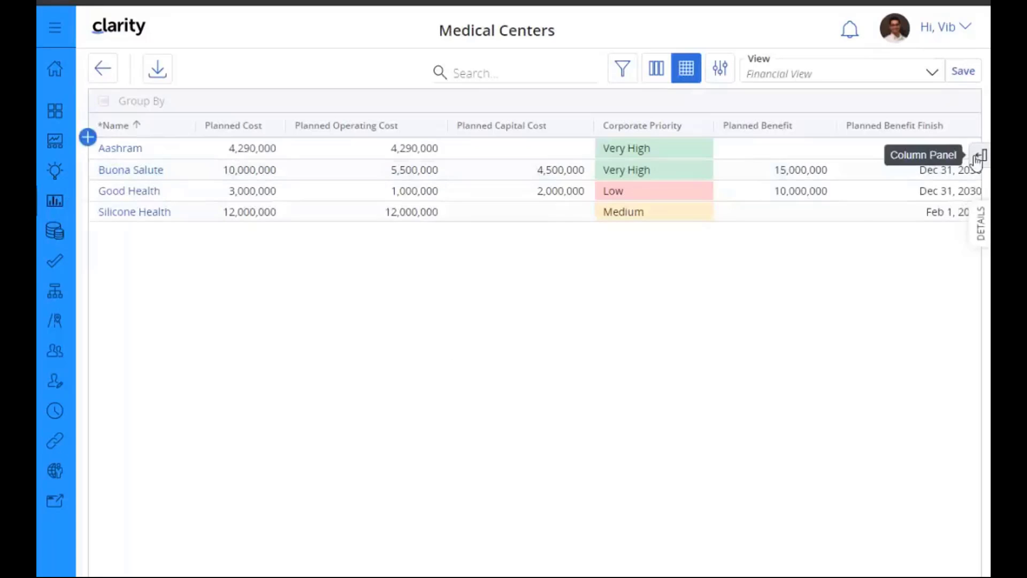
{"action": "left_click", "coordinate": [976, 160]}
{"action": "left_click", "coordinate": [801, 143]}
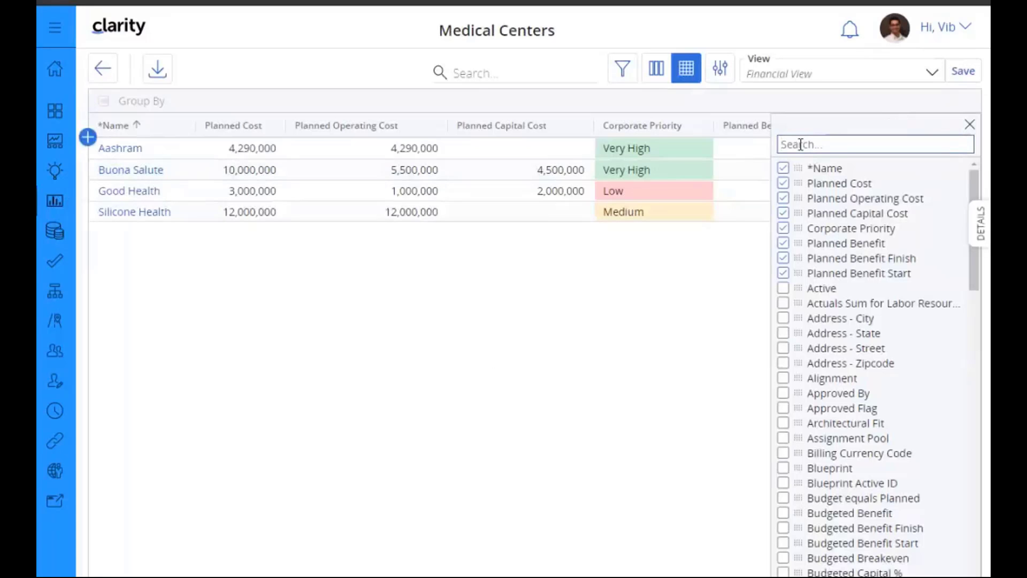
{"action": "type", "text": "star"}
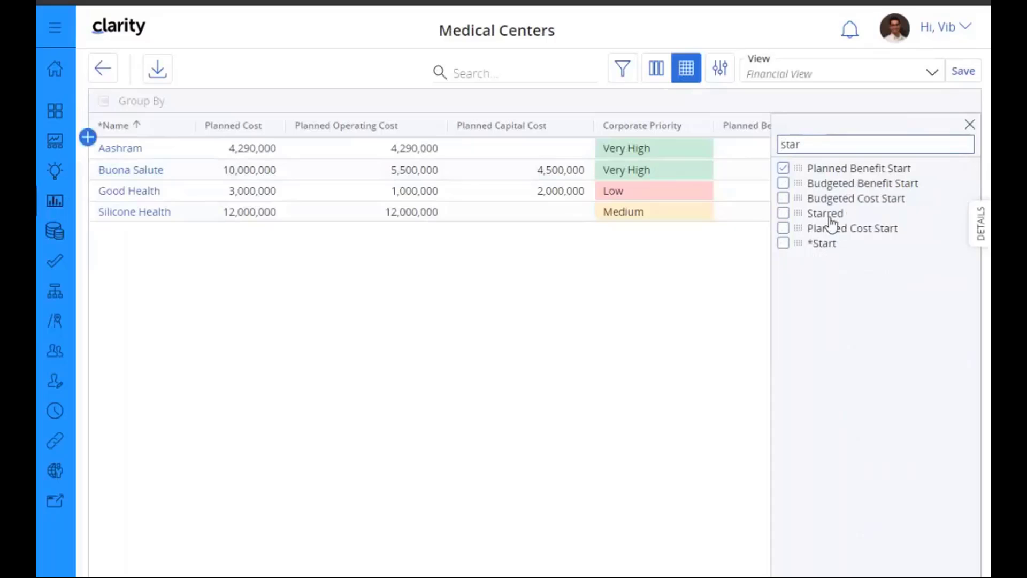
Open the Funding Source grid and add the Starred column before the Name column.
{"action": "left_click", "coordinate": [61, 235]}
{"action": "left_click", "coordinate": [215, 135]}
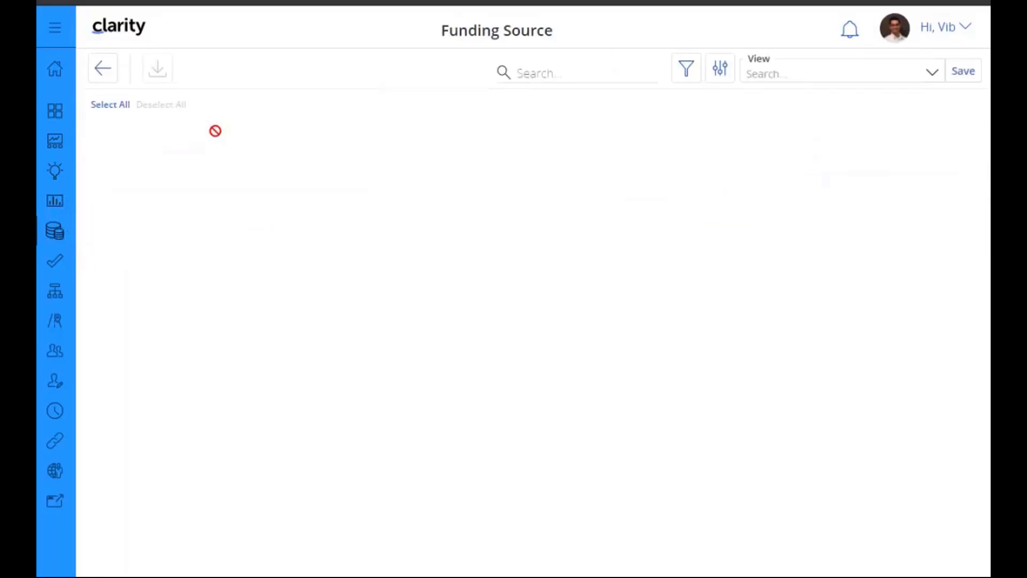
{"action": "left_click", "coordinate": [981, 188]}
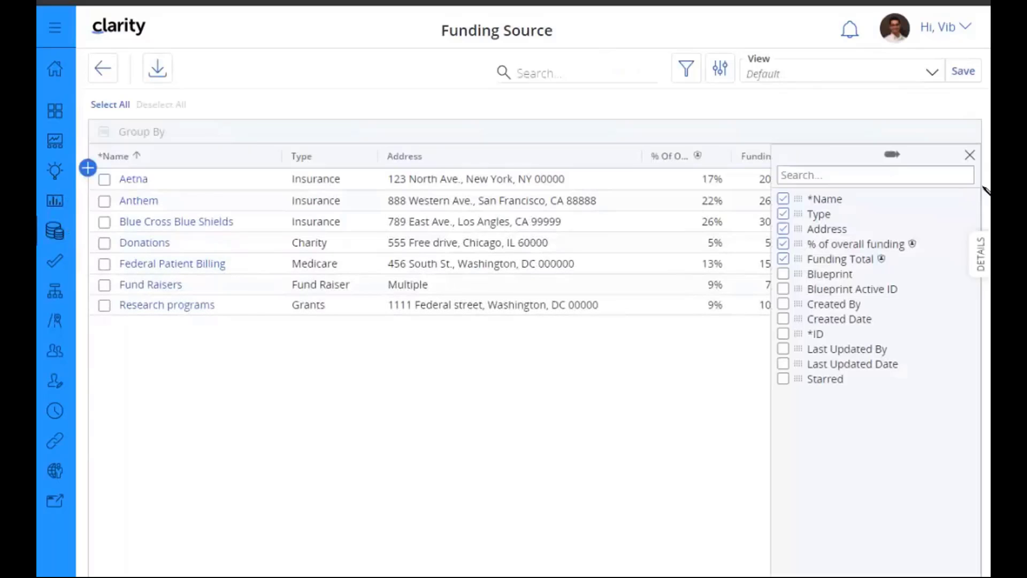
{"action": "left_click", "coordinate": [786, 378]}
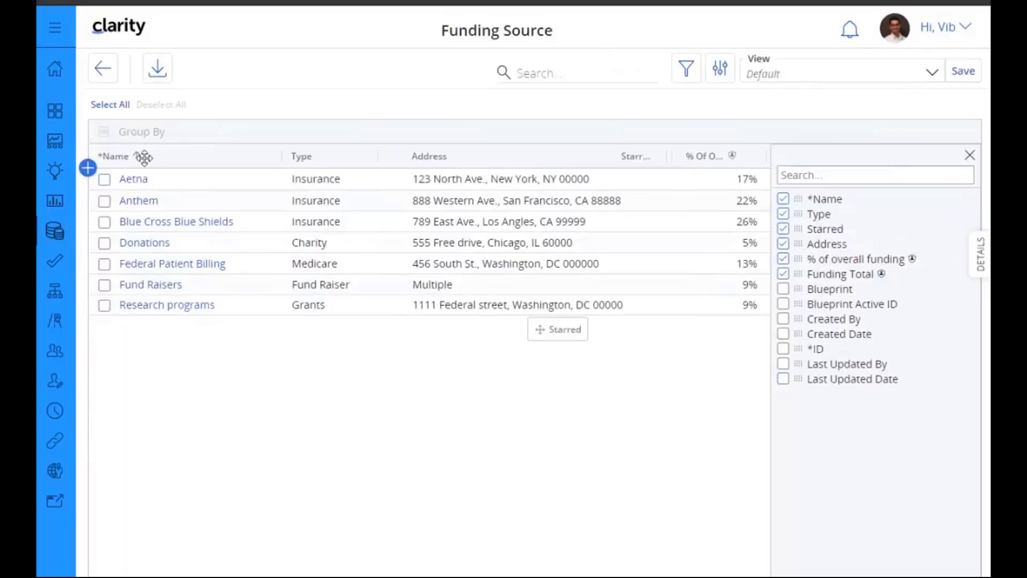
{"action": "left_click_drag", "start_coordinate": [144, 156], "coordinate": [140, 158]}
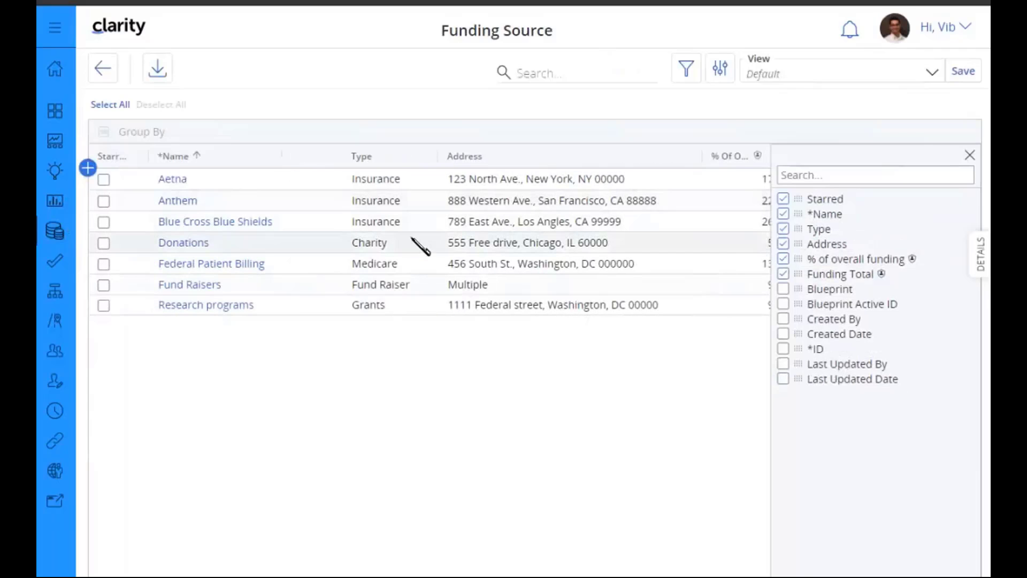
{"action": "left_click", "coordinate": [968, 156]}
Open the IT Rollout hierarchy and bring up the project list for importing investments.
{"action": "left_click", "coordinate": [56, 321]}
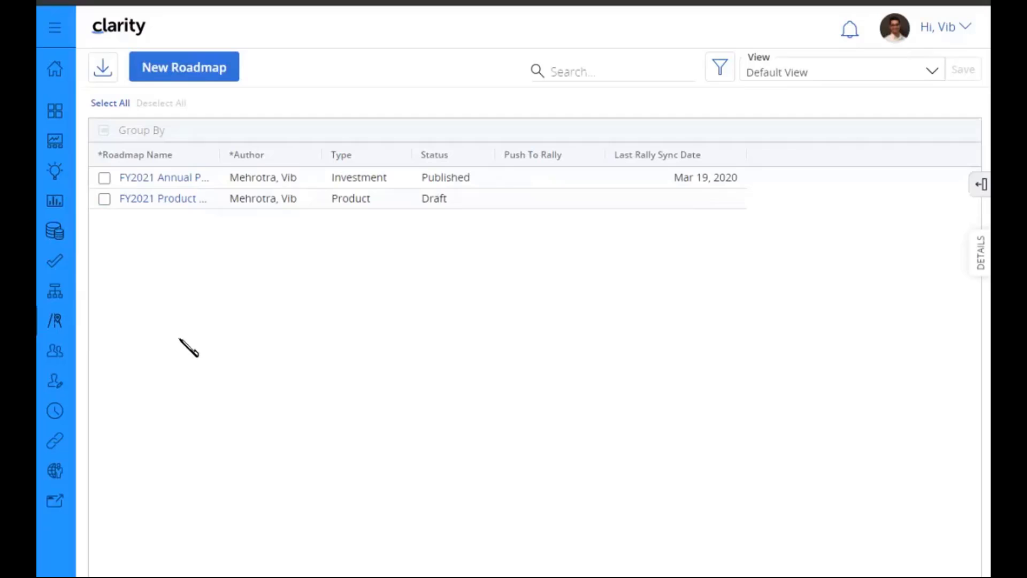
{"action": "left_click", "coordinate": [53, 292]}
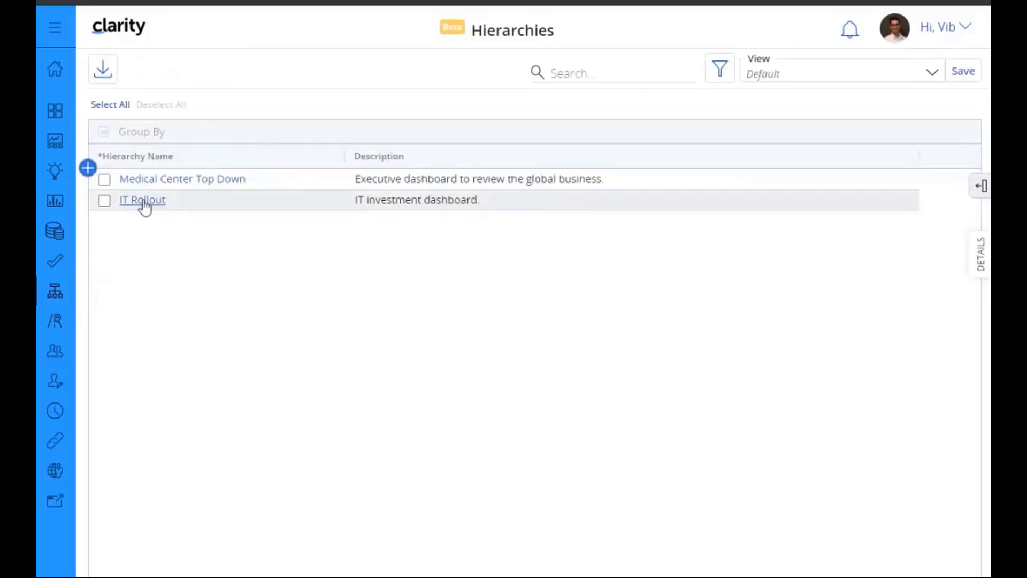
{"action": "left_click", "coordinate": [143, 201]}
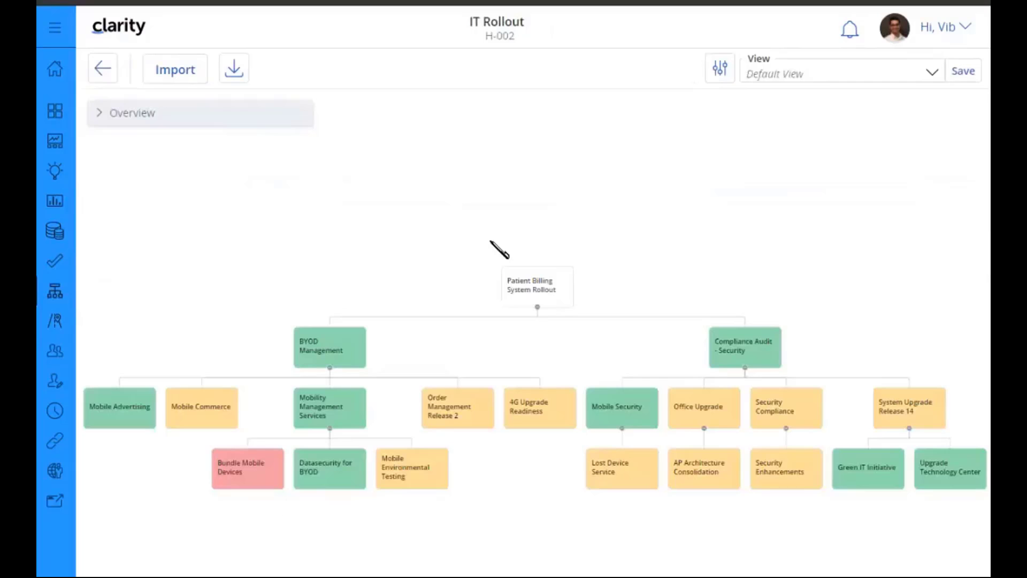
{"action": "left_click", "coordinate": [185, 74]}
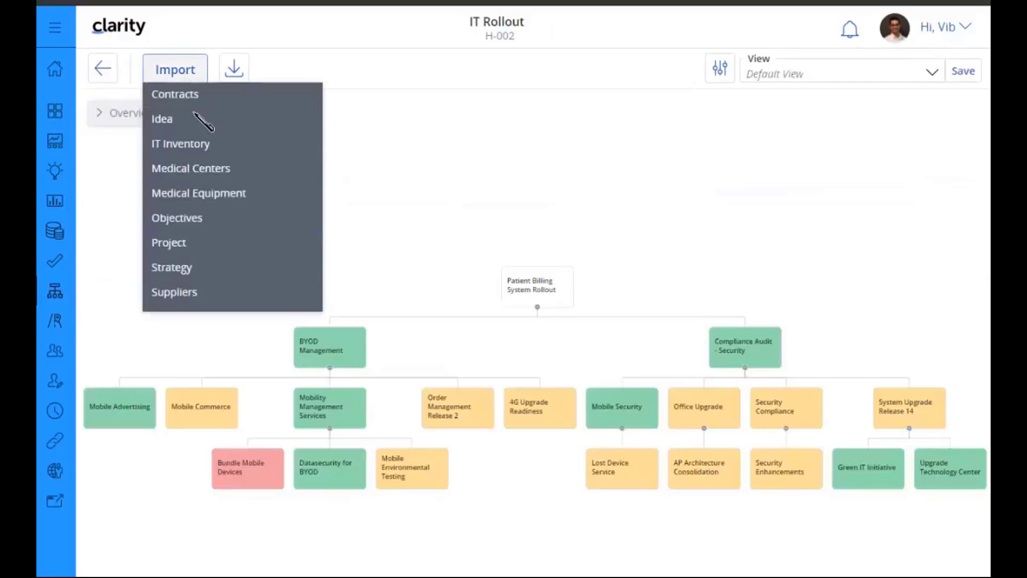
{"action": "left_click", "coordinate": [214, 247]}
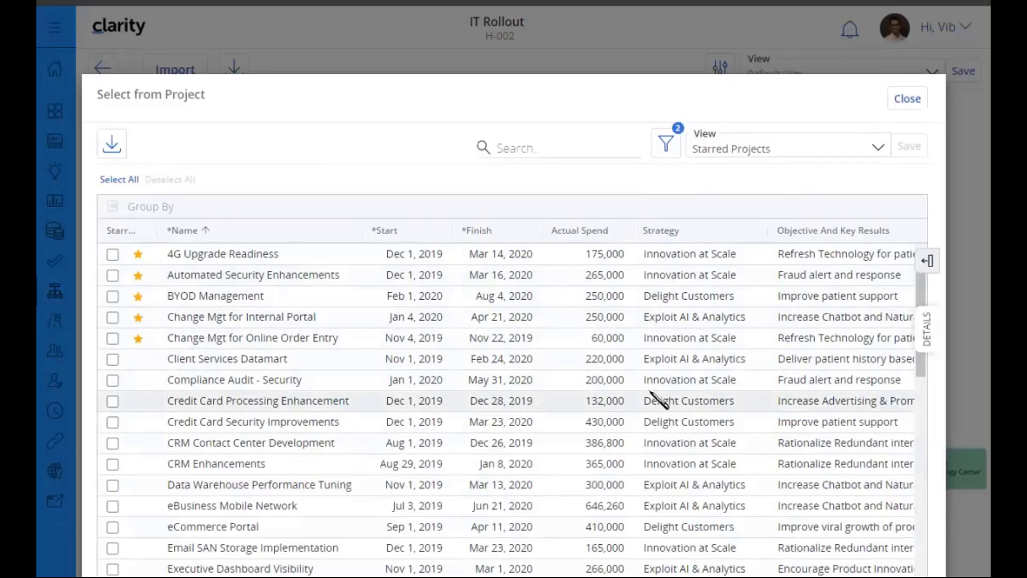
Filter the import project list by Starred set to Yes, select all filtered projects, and close the list without adding them.
{"action": "left_click", "coordinate": [667, 155]}
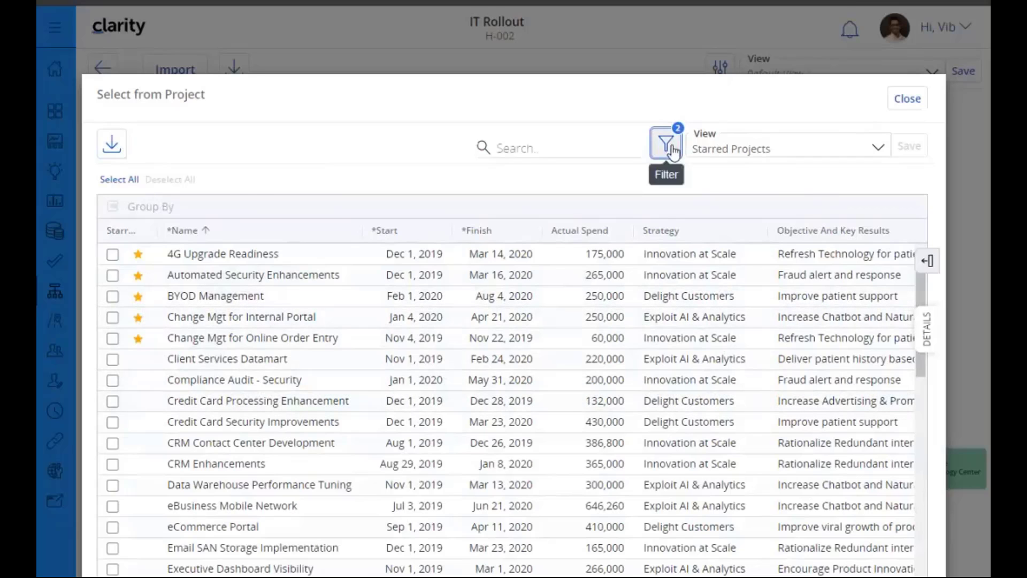
{"action": "left_click", "coordinate": [128, 206]}
{"action": "left_click", "coordinate": [128, 207]}
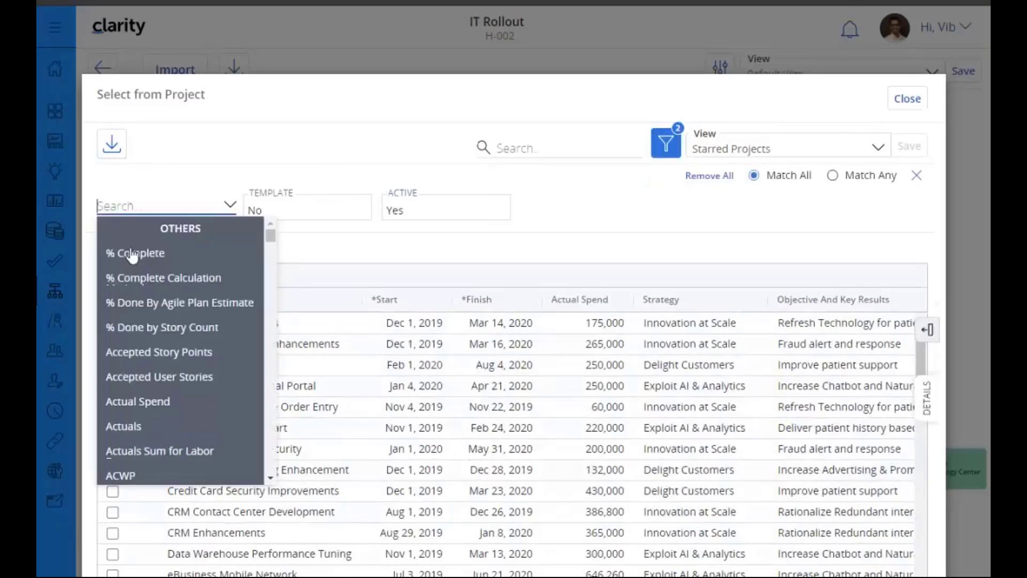
{"action": "type", "text": "star"}
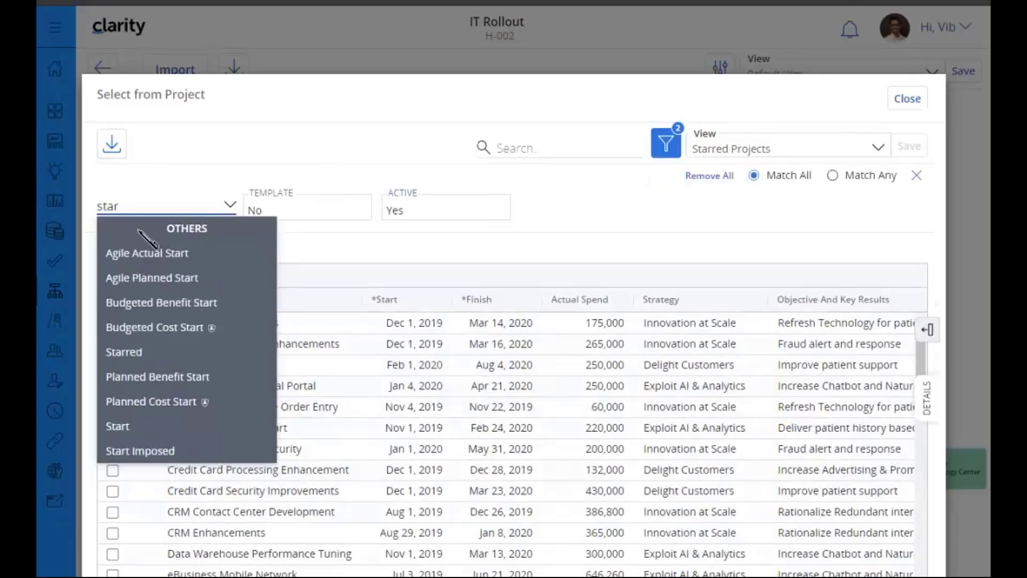
{"action": "left_click", "coordinate": [136, 352]}
{"action": "left_click", "coordinate": [256, 256]}
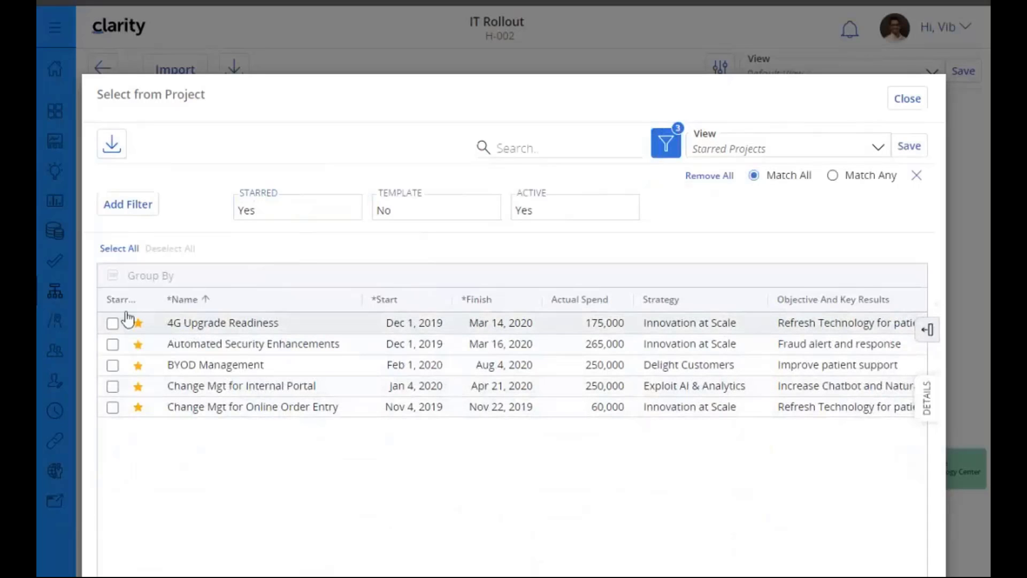
{"action": "left_click", "coordinate": [120, 249]}
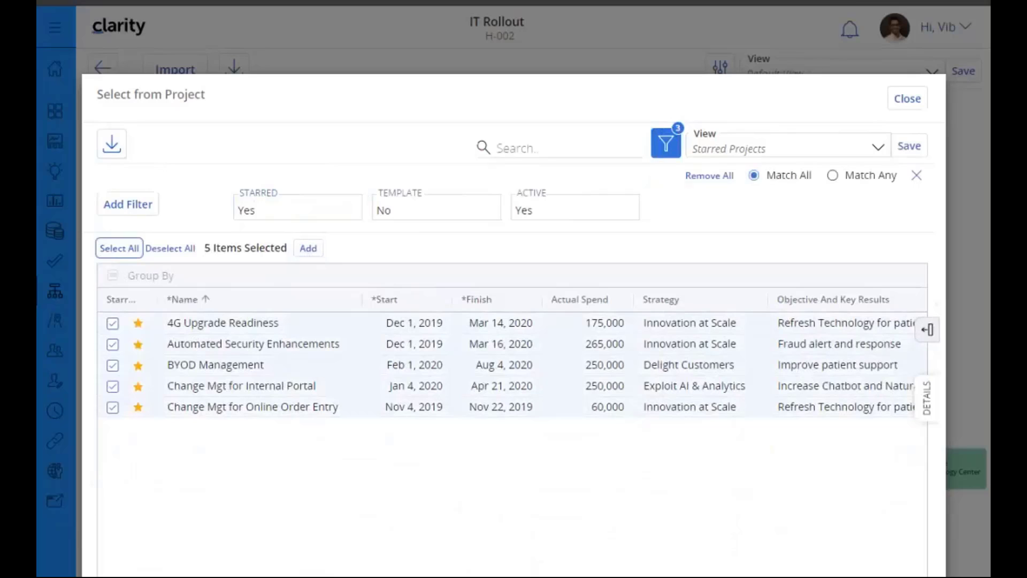
{"action": "left_click", "coordinate": [907, 99]}
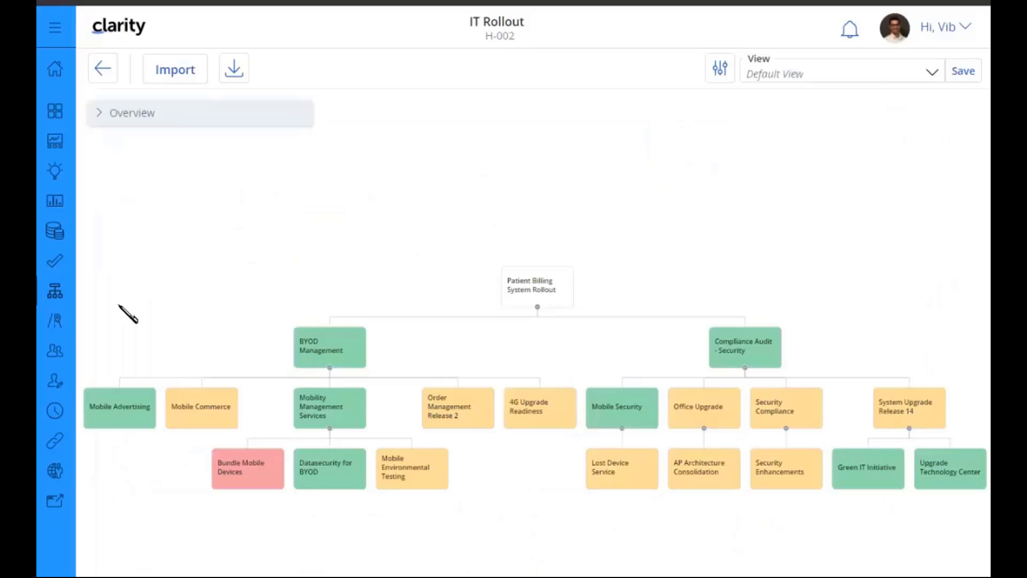
Open the FY2021 Product Planning roadmap and bring up the project list for importing from PPM with its filters shown.
{"action": "left_click", "coordinate": [64, 325]}
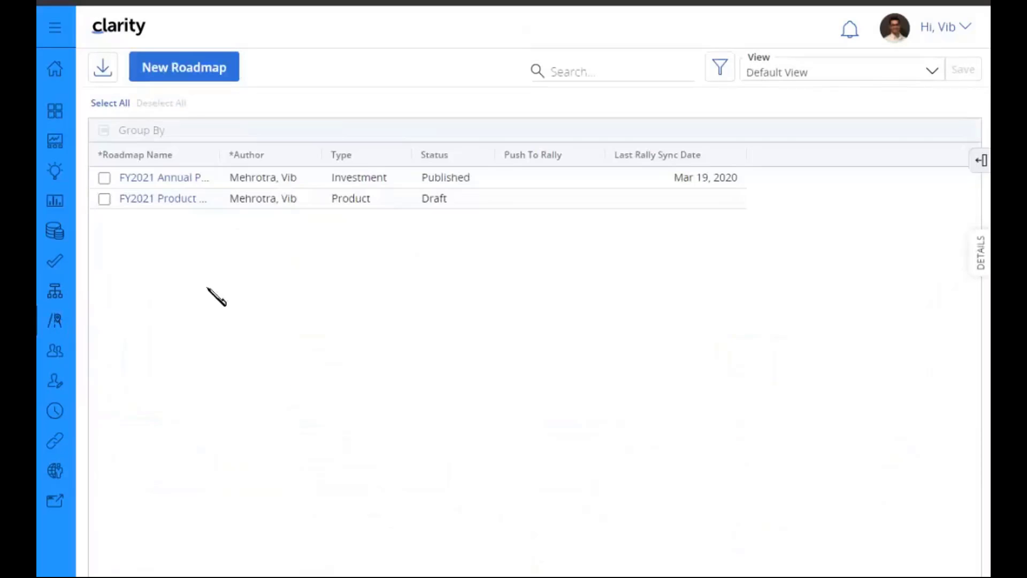
{"action": "left_click", "coordinate": [175, 208]}
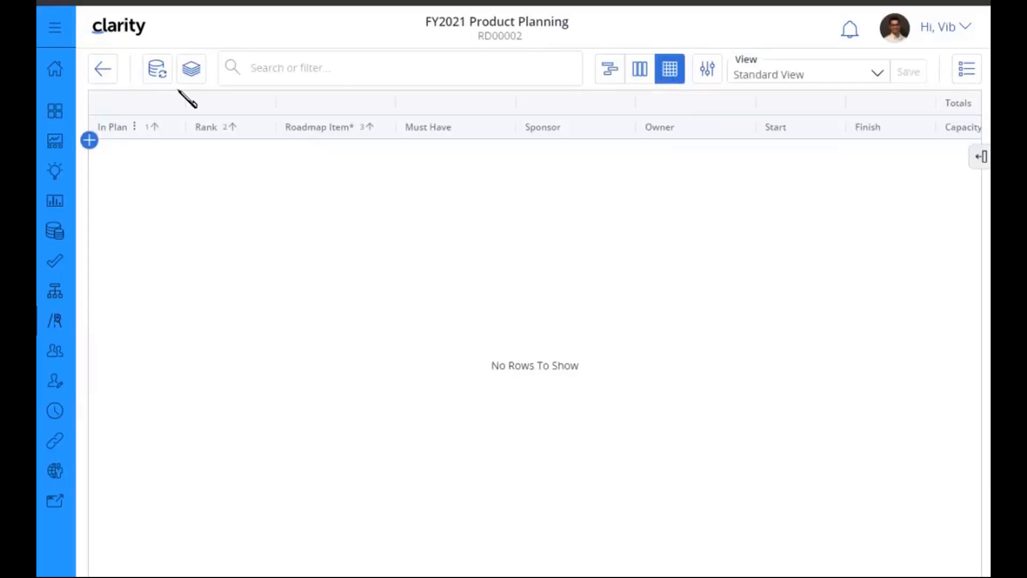
{"action": "left_click", "coordinate": [158, 71]}
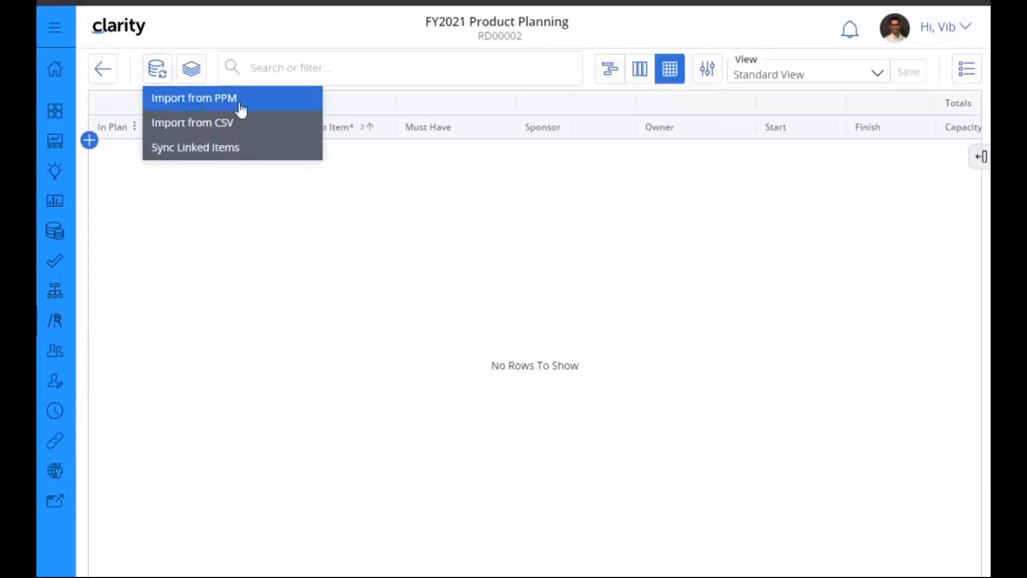
{"action": "left_click", "coordinate": [241, 108]}
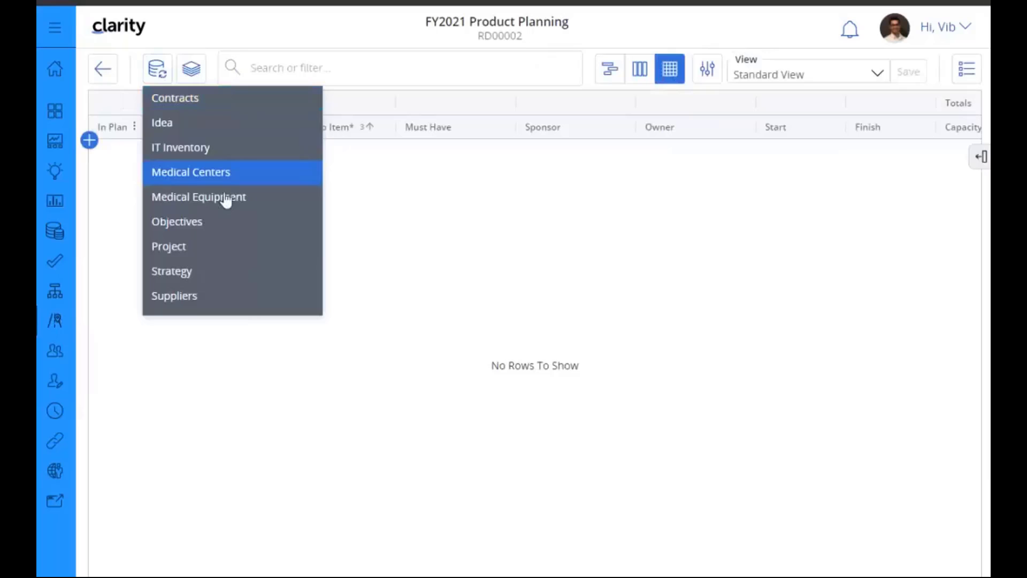
{"action": "left_click", "coordinate": [223, 249]}
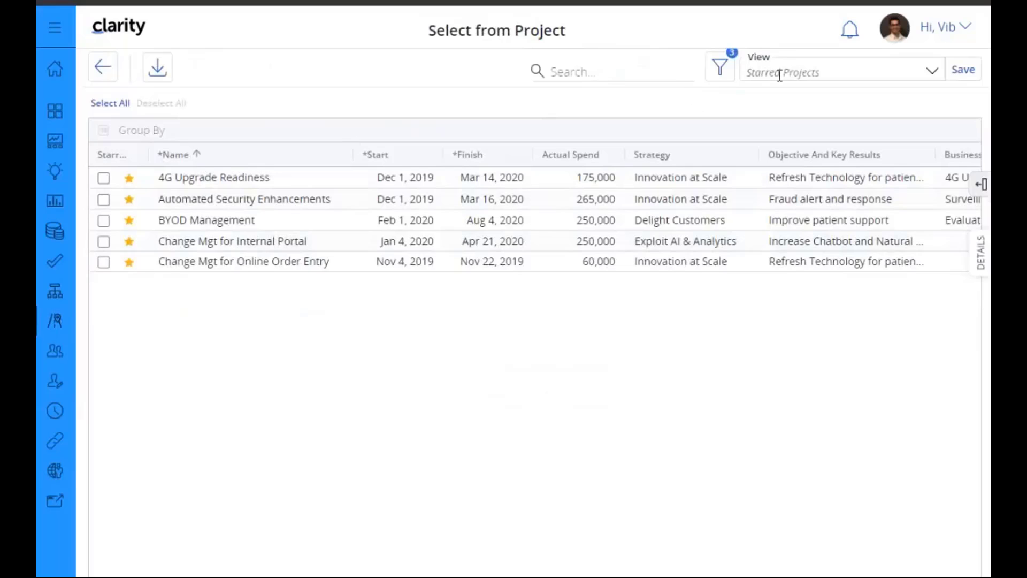
{"action": "left_click", "coordinate": [718, 66]}
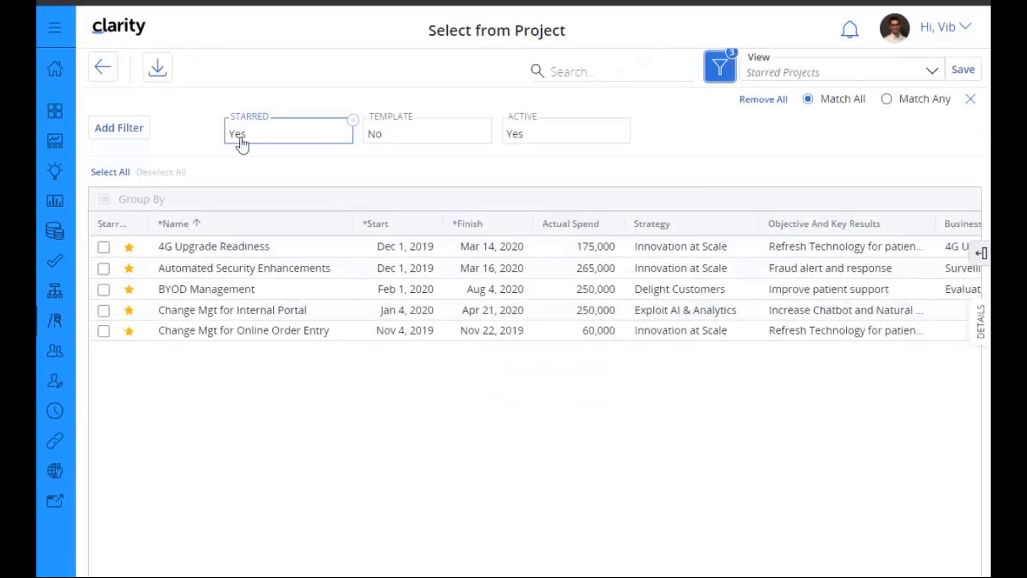